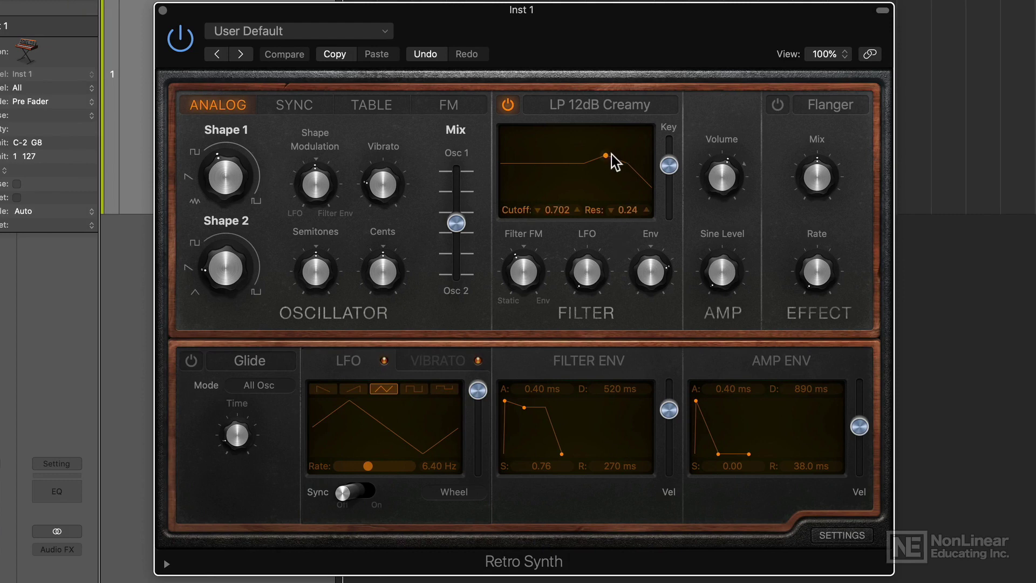
- Switch the Retro Synth filter to BP 6dB Creamy and push resonance to 1.00
mouse_move(605, 154)
mouse_down()
mouse_move(521, 141)
mouse_move(609, 150)
mouse_up()
click(611, 105)
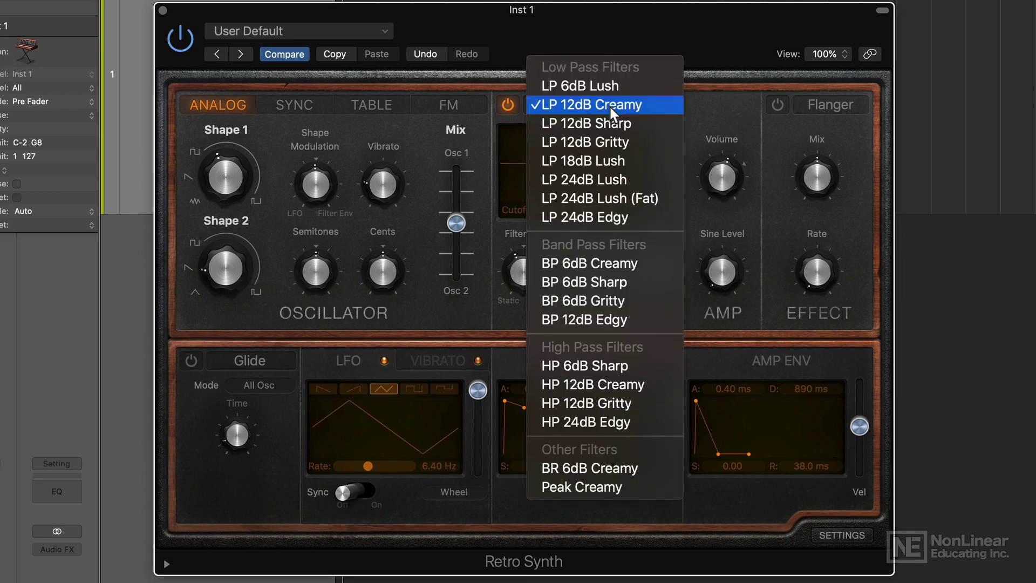
click(642, 266)
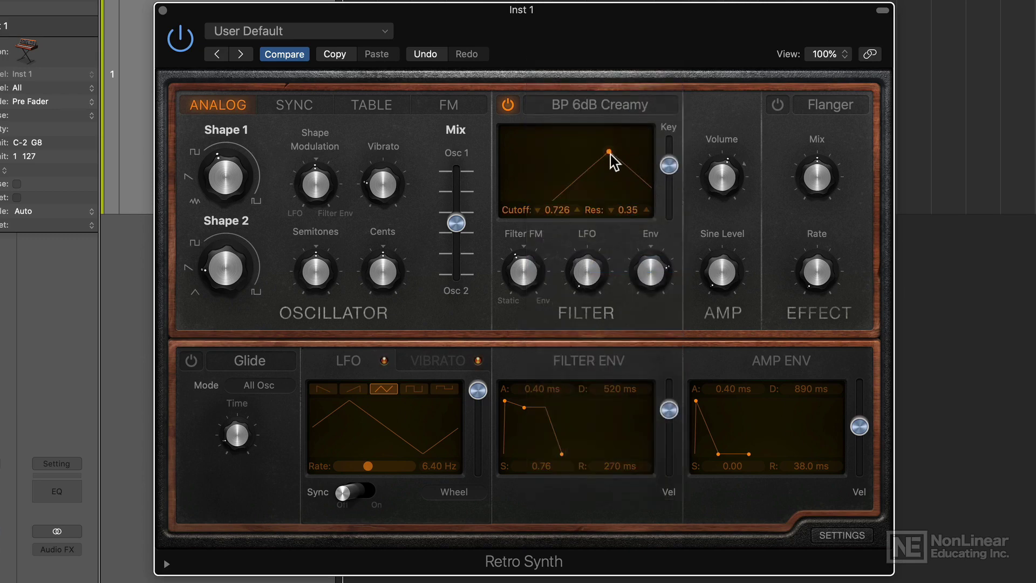
drag(611, 155, 521, 134)
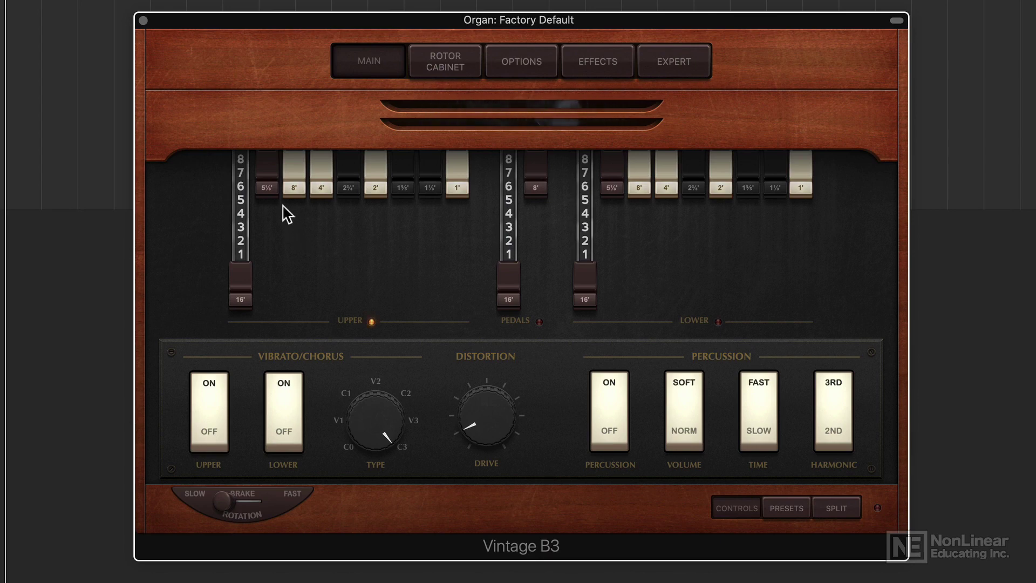
drag(267, 184, 280, 253)
drag(296, 193, 306, 293)
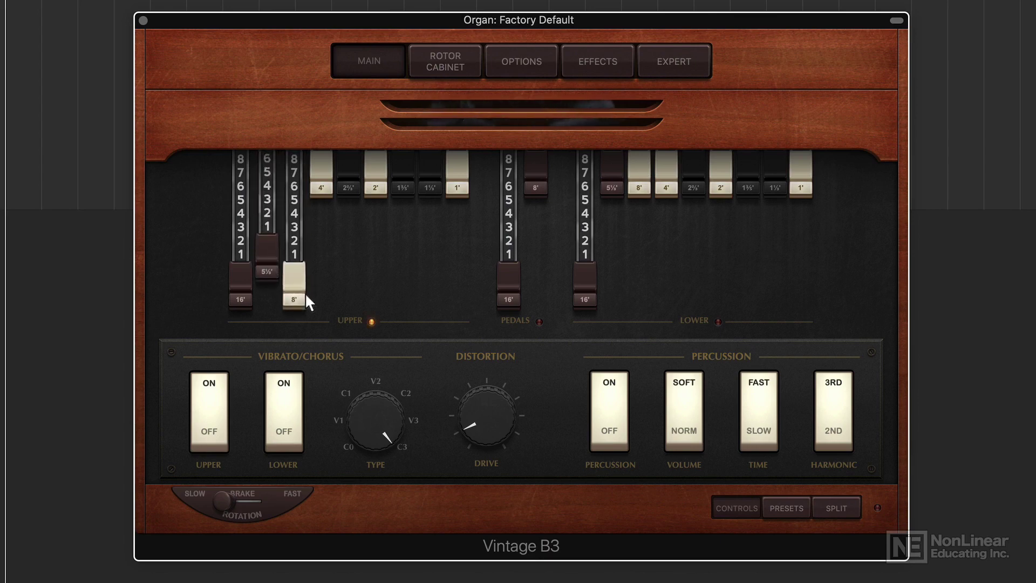
drag(347, 192, 363, 258)
drag(398, 185, 398, 238)
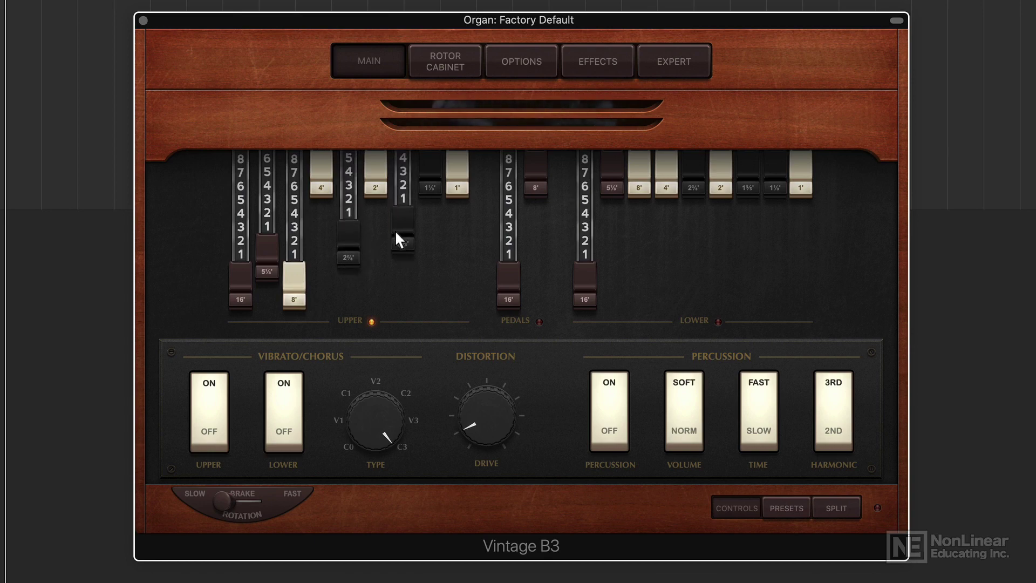
drag(428, 185, 468, 210)
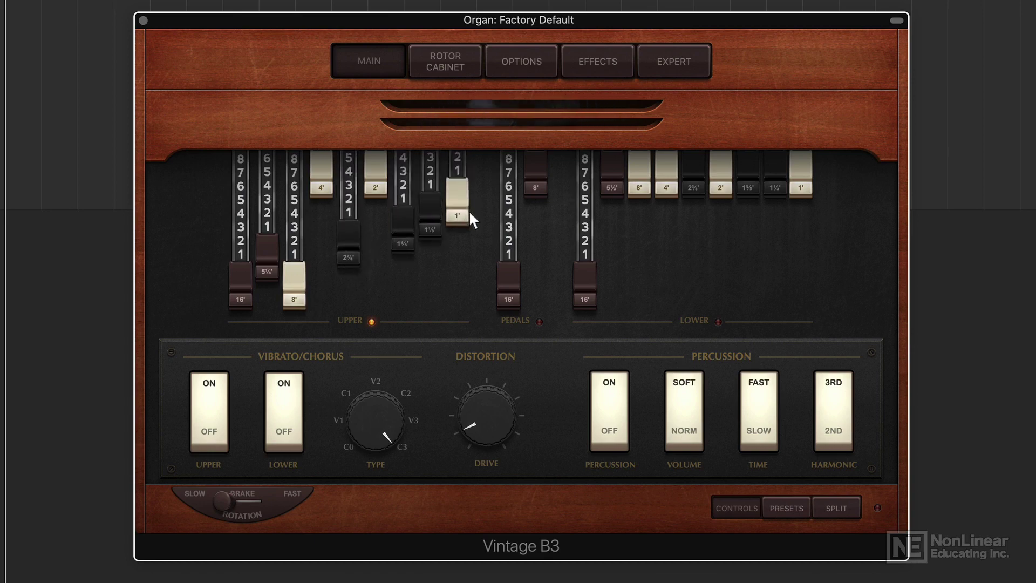
drag(532, 185, 549, 245)
drag(664, 189, 670, 259)
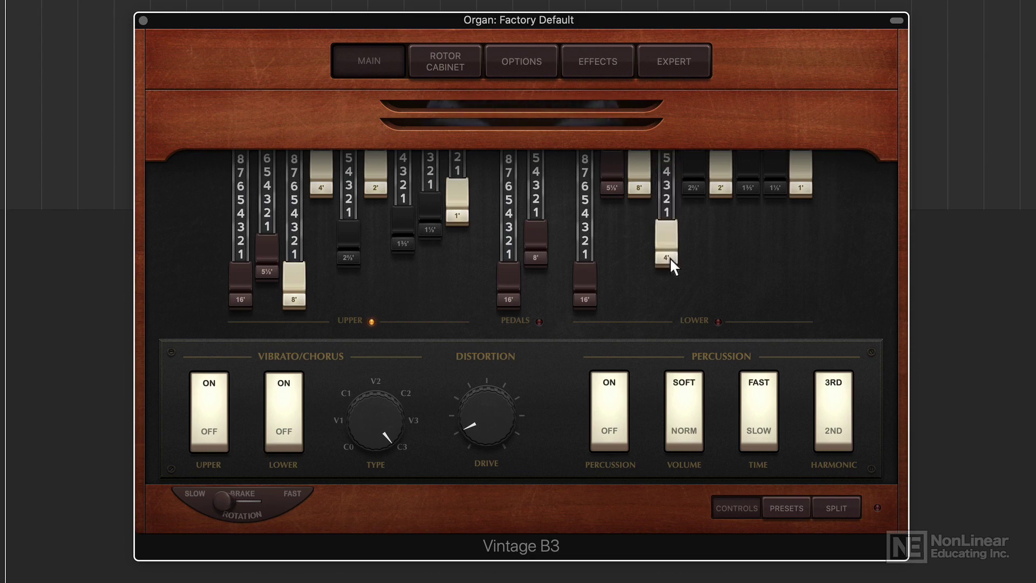
drag(748, 186, 757, 266)
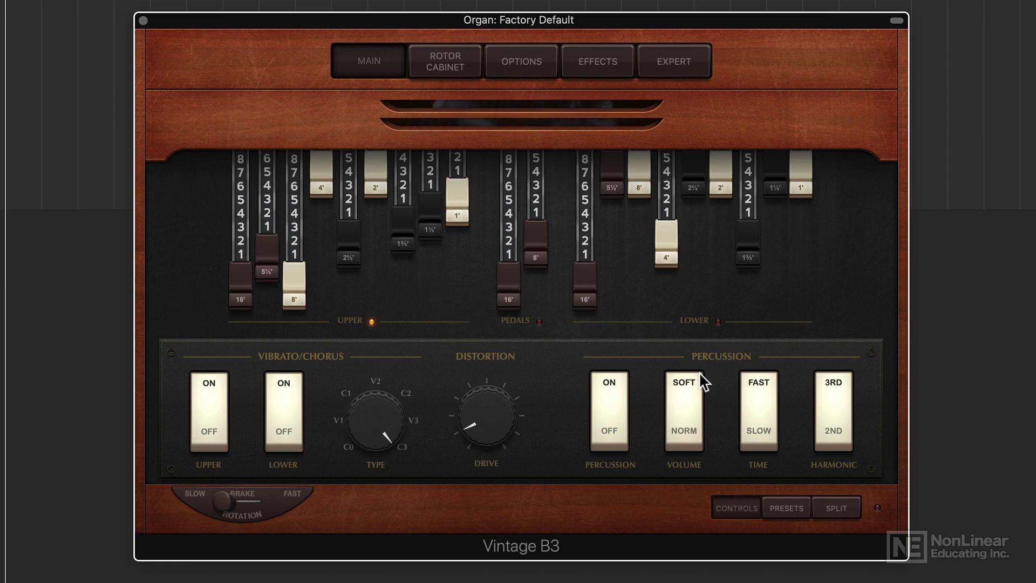
drag(747, 245, 755, 131)
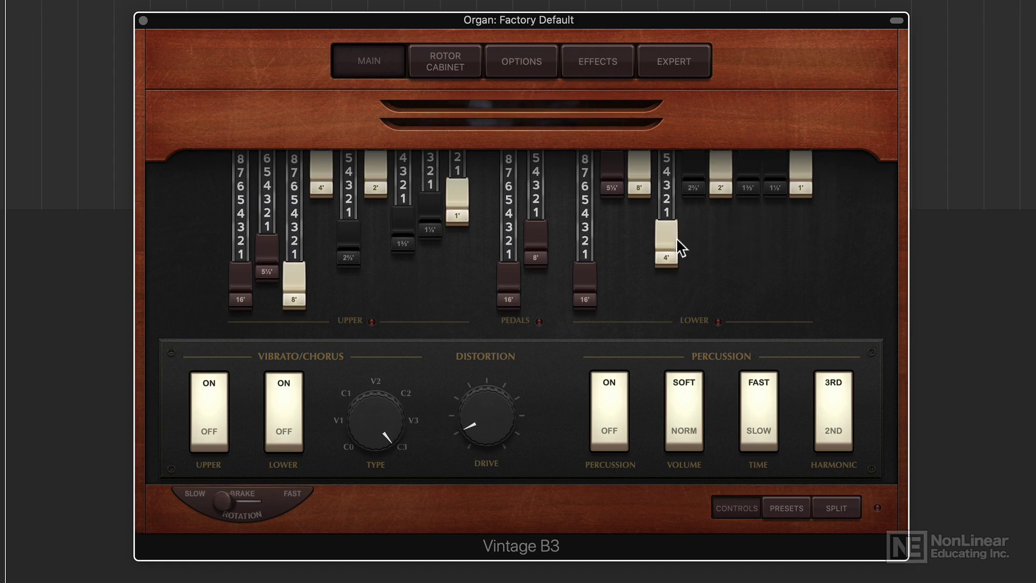
drag(676, 238, 679, 111)
drag(546, 251, 537, 162)
drag(458, 213, 462, 131)
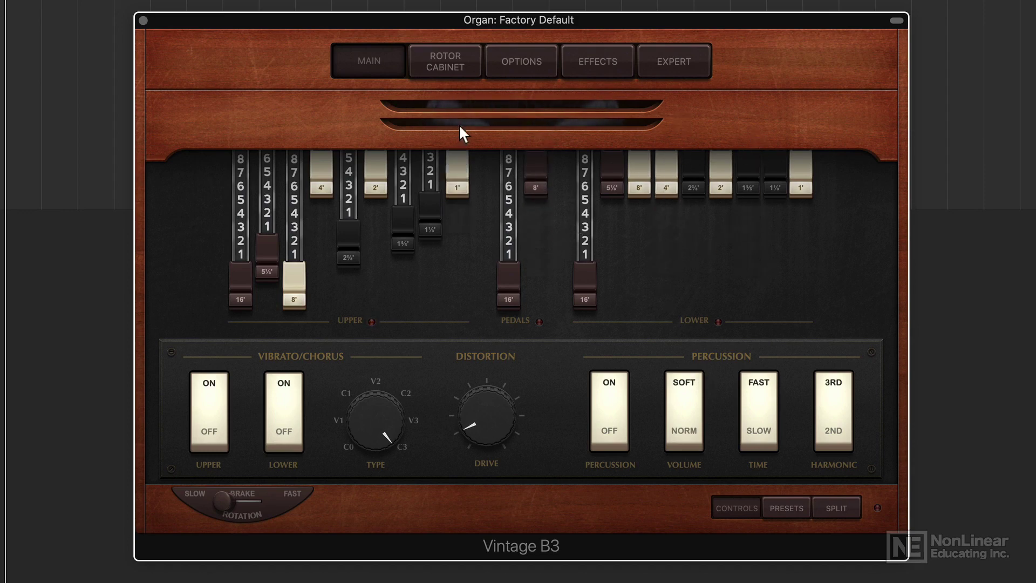
drag(432, 196, 430, 159)
drag(416, 223, 416, 127)
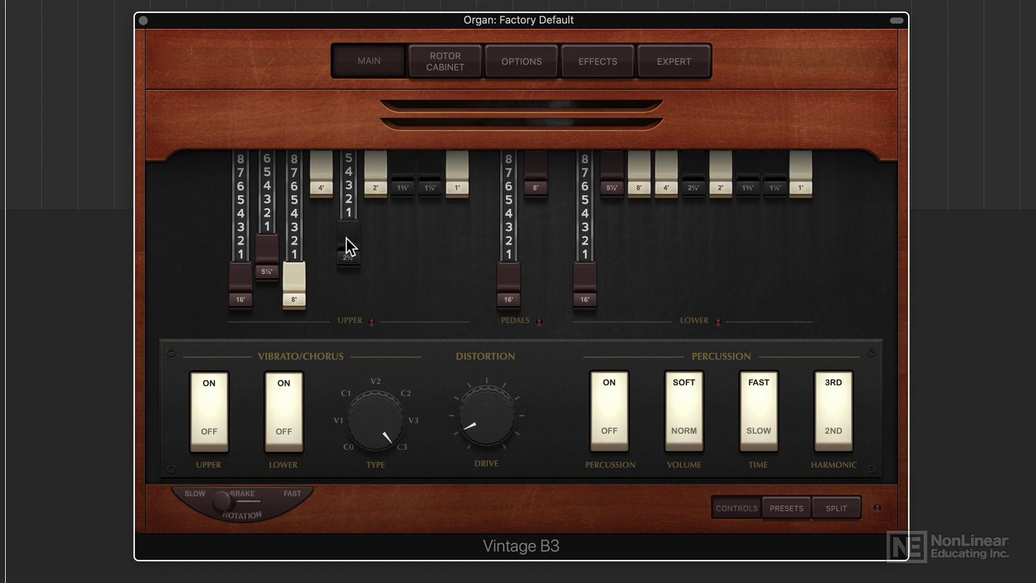
drag(347, 248, 349, 162)
drag(294, 249, 269, 140)
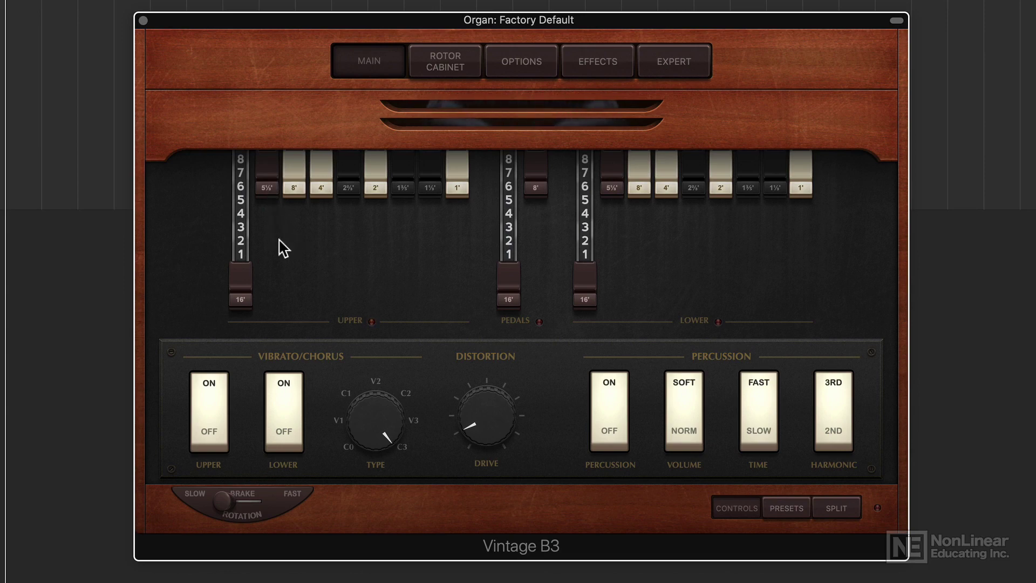
- Pull out the upper 5⅓' to 1' drawbars and turn up the organ's distortion drive
drag(267, 185, 269, 258)
drag(294, 189, 325, 265)
drag(354, 186, 407, 226)
mouse_move(457, 183)
mouse_down()
mouse_move(463, 236)
mouse_move(465, 199)
mouse_up()
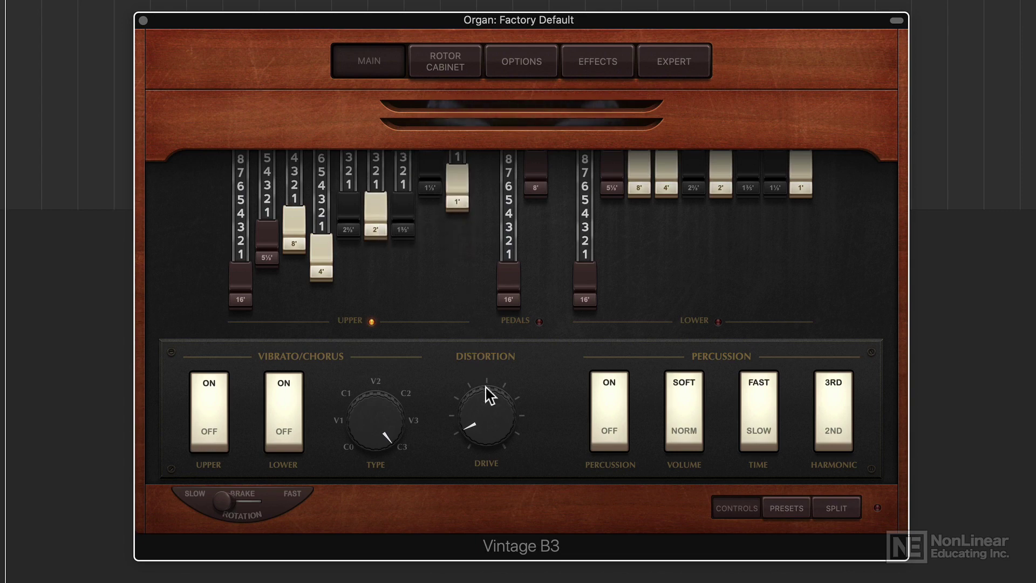
drag(491, 394, 499, 374)
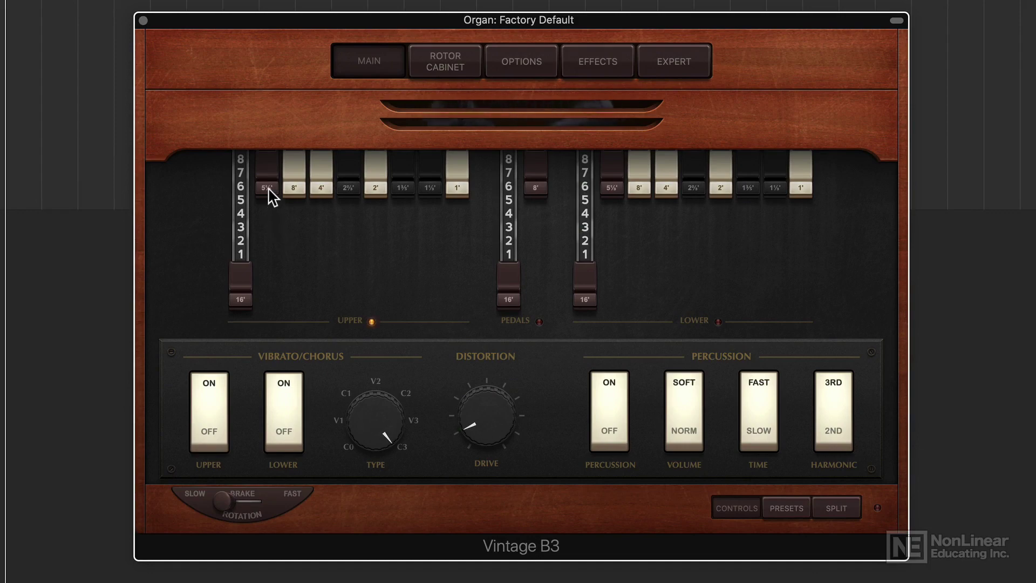
- Reset upper drawbars: 5⅓' to about 5, 8' to 4, 4' to 6, 2⅔' and 2' to 3
drag(268, 188, 267, 250)
drag(289, 215, 299, 248)
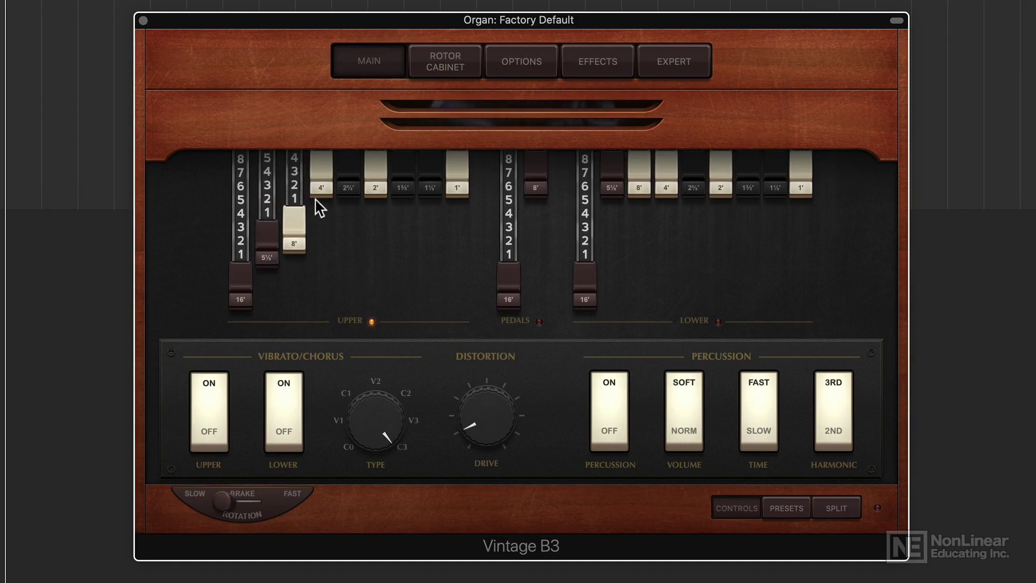
drag(315, 203, 321, 272)
drag(348, 187, 347, 228)
drag(374, 186, 412, 231)
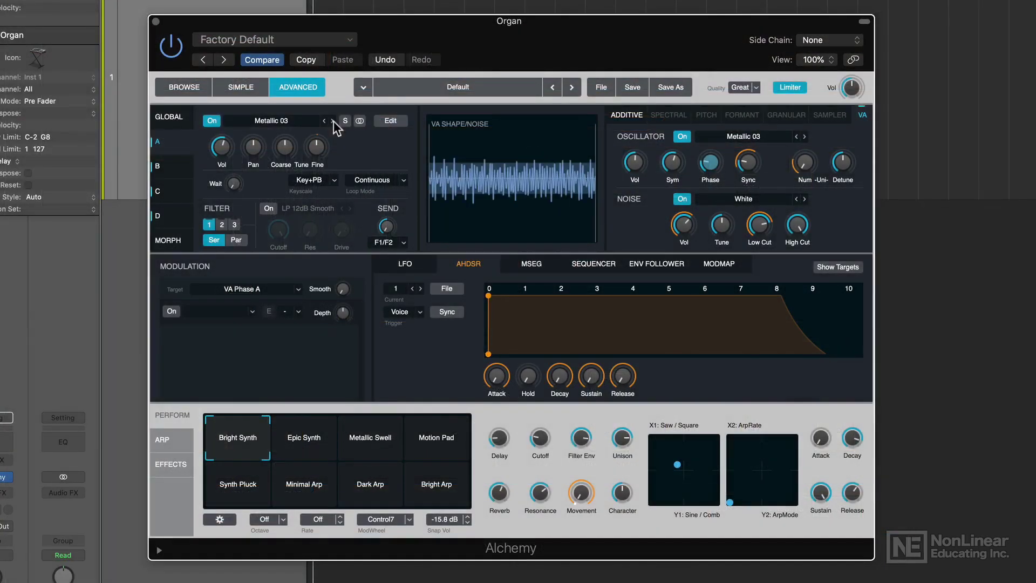
- Step Alchemy oscillator A through Metallic 05, 08, 10 and Not Vox to Notch Ringer
click(333, 121)
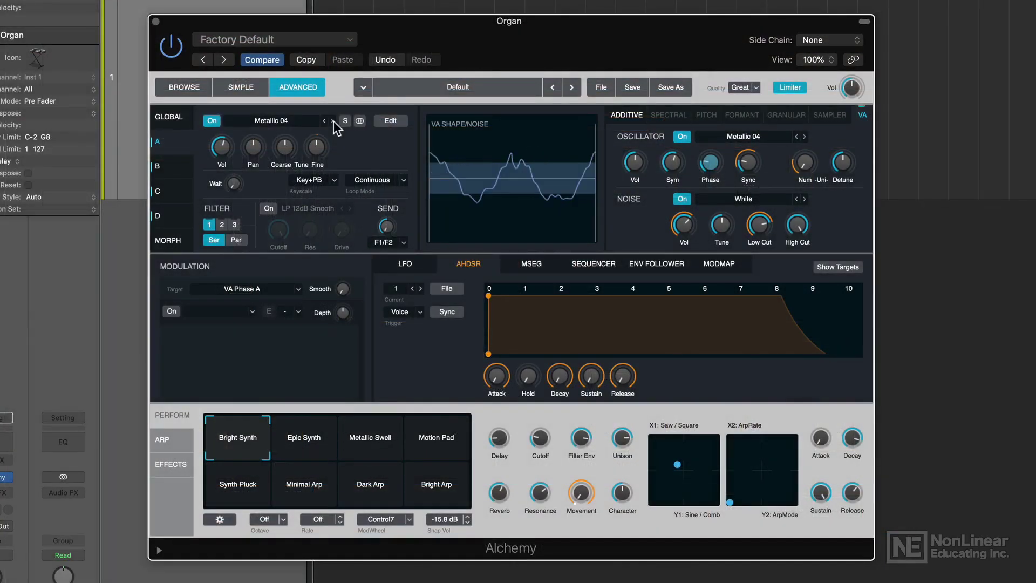
click(332, 121)
click(333, 121)
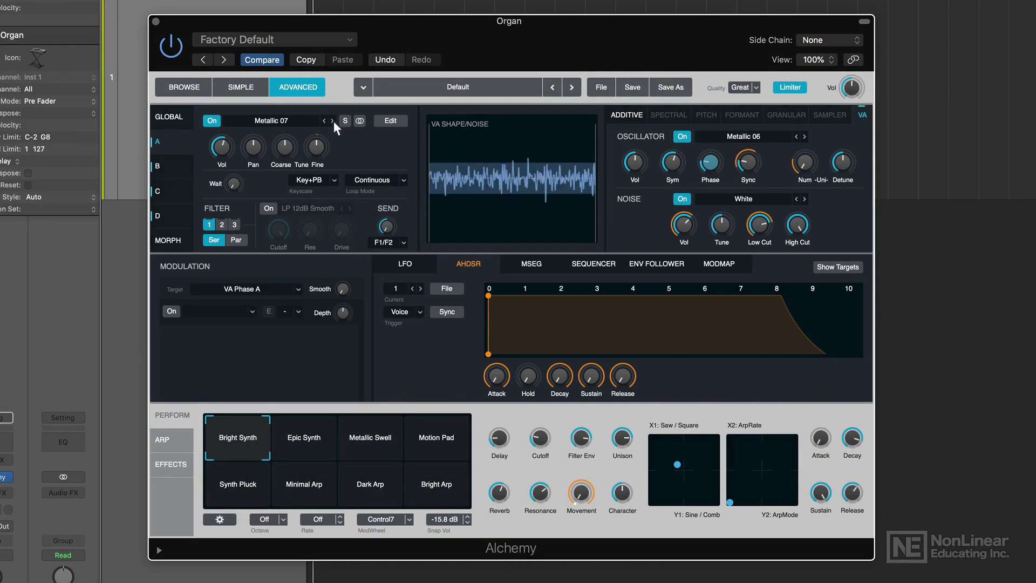
click(333, 121)
click(333, 121)
click(333, 121)
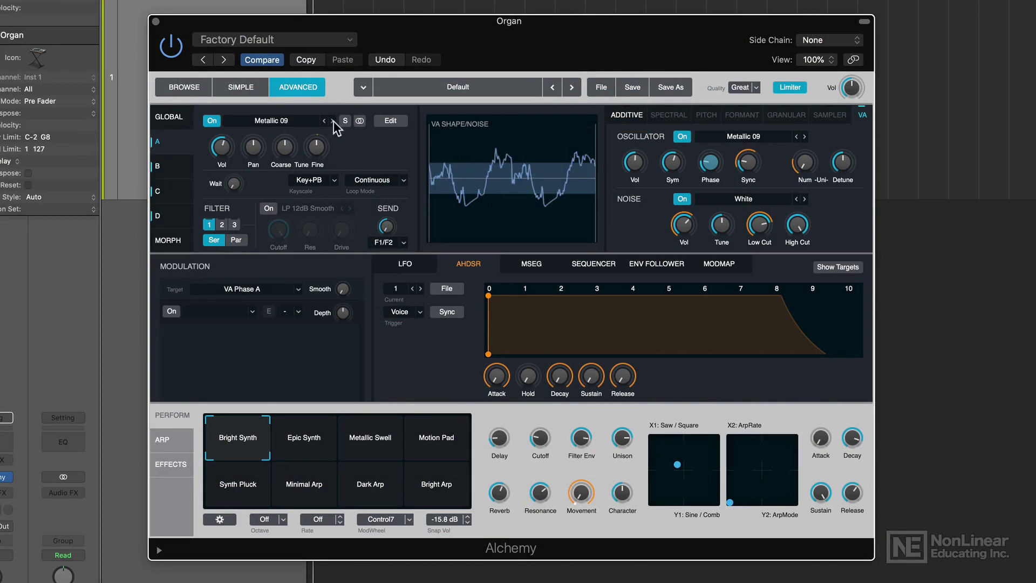
click(333, 121)
click(333, 121)
click(333, 121)
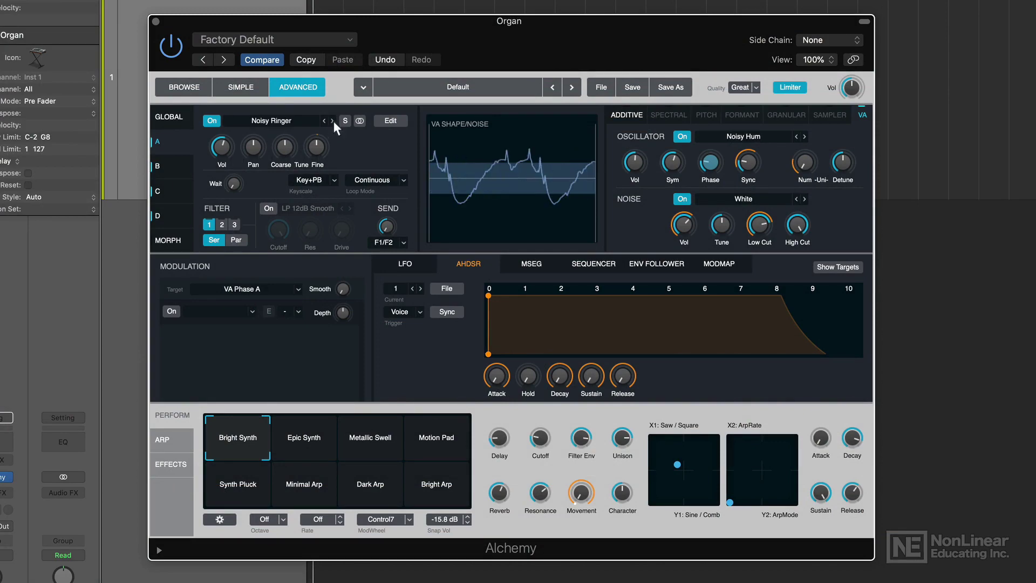
click(333, 121)
click(333, 121)
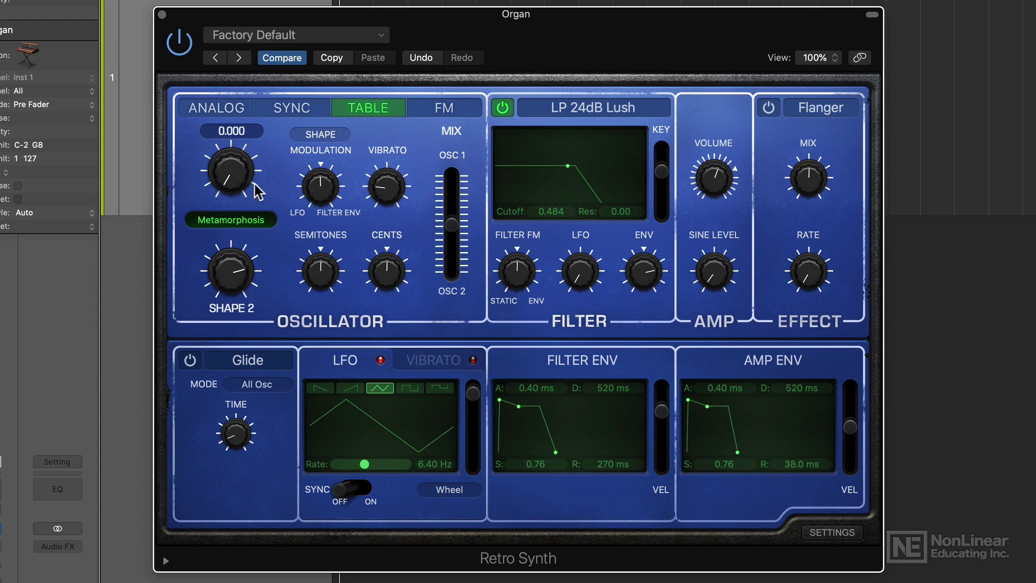
- Turn Retro Synth's Shape 1 Metamorphosis wavetable position up to 0.525
drag(256, 186, 271, 144)
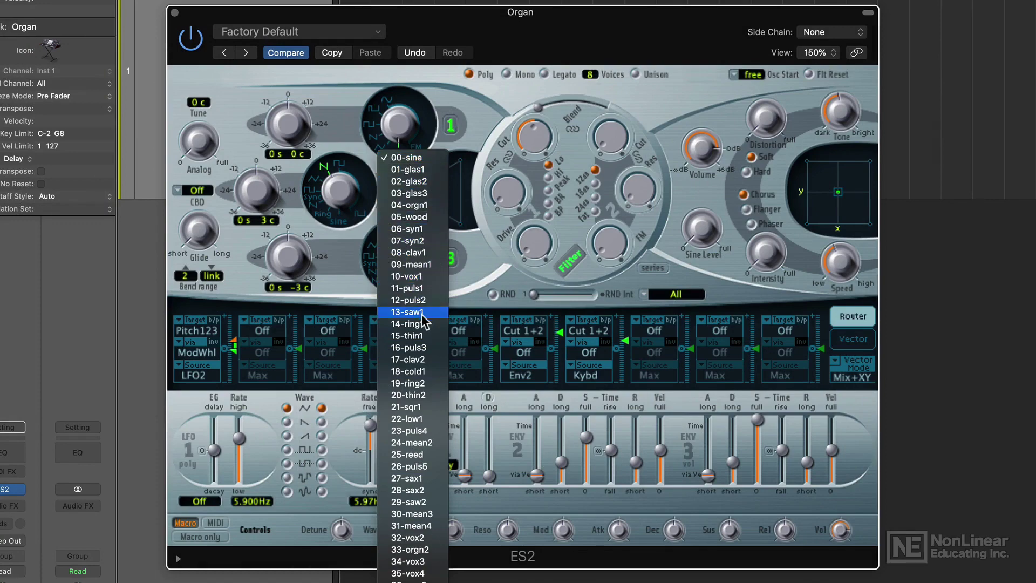
- Choose the 45-bell3 wave for ES2 oscillator 1
scroll(424, 322, down, 10)
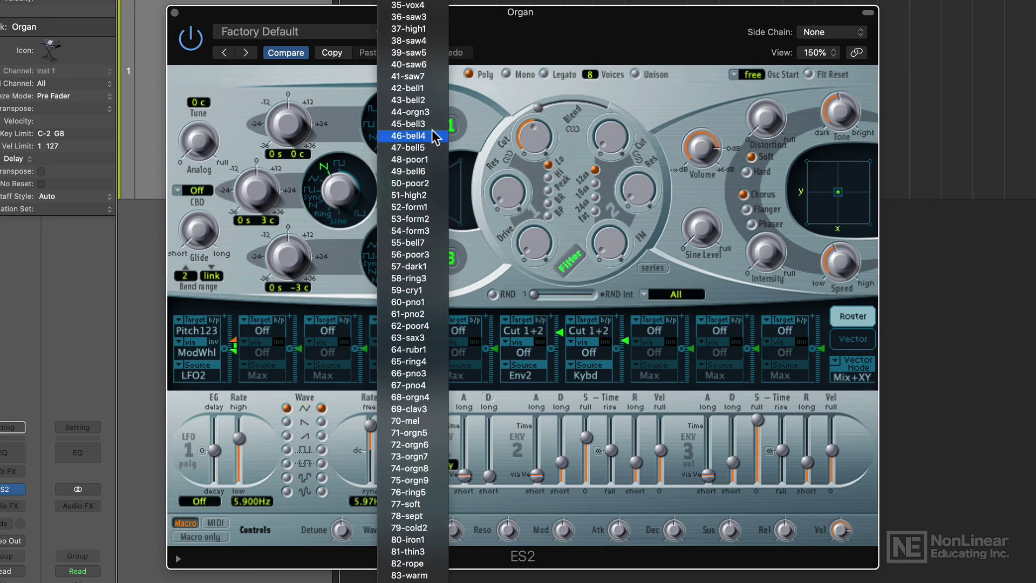
click(432, 125)
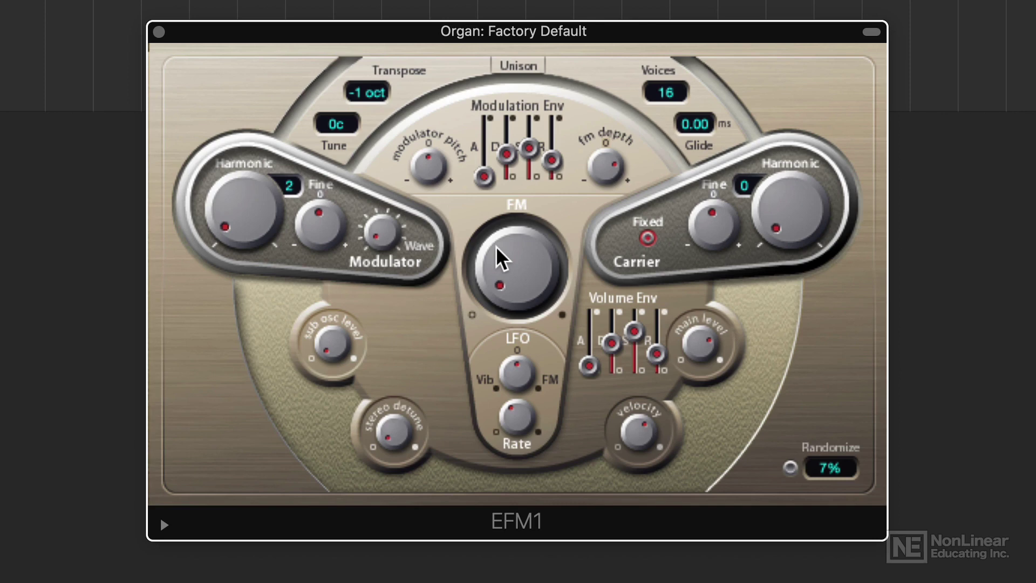
- Turn EFM1's FM amount to halfway and lower the modulator harmonic from 2 to 1
drag(502, 259, 492, 166)
drag(270, 210, 282, 220)
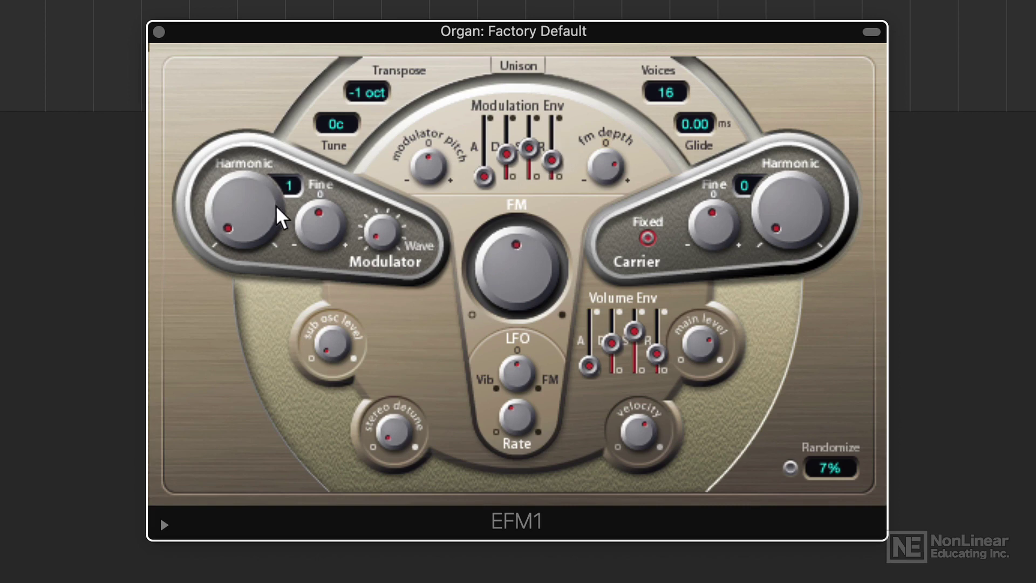
drag(418, 141, 424, 213)
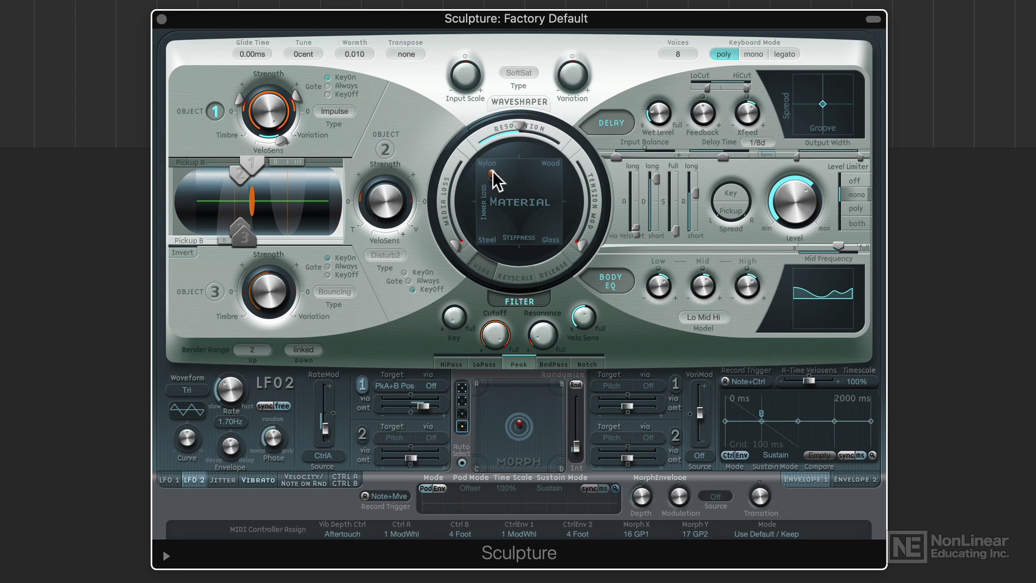
- Move Sculpture's Material pad point toward Wood with high stiffness
drag(492, 173, 504, 182)
drag(500, 223, 516, 178)
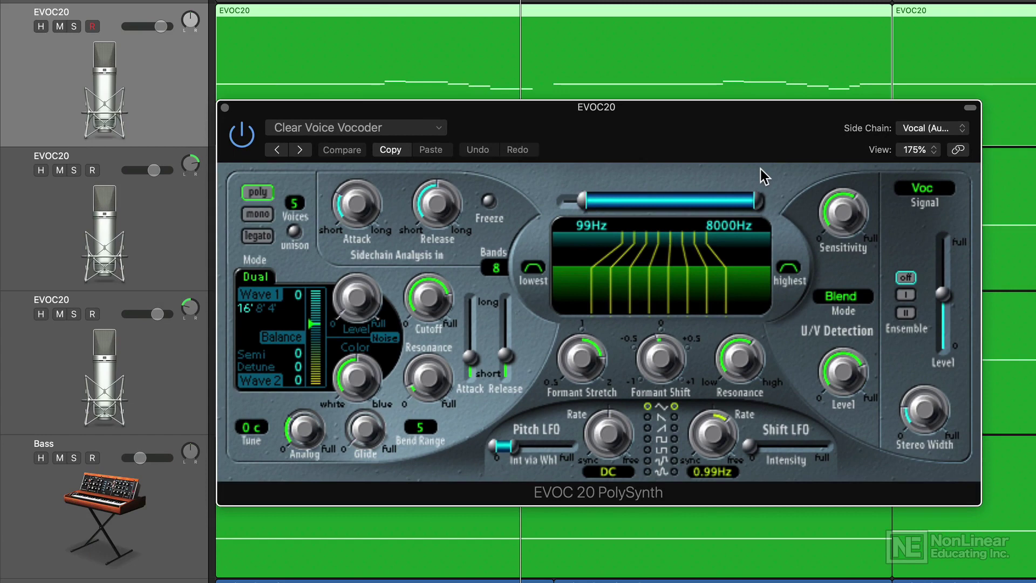
- Play the project from the start with Vocal (Audio 1) kept as EVOC 20's side-chain source
key(space)
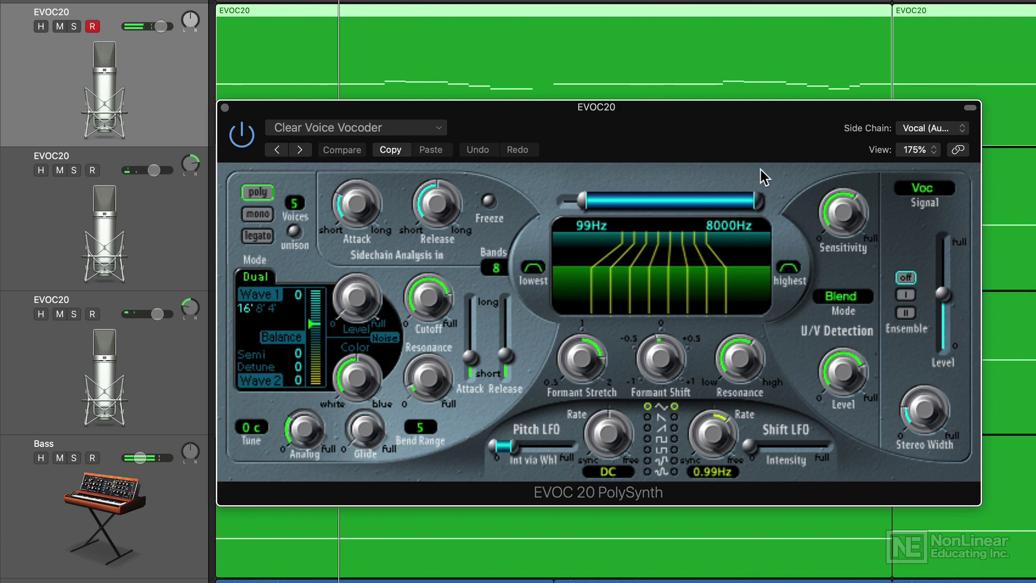
click(923, 130)
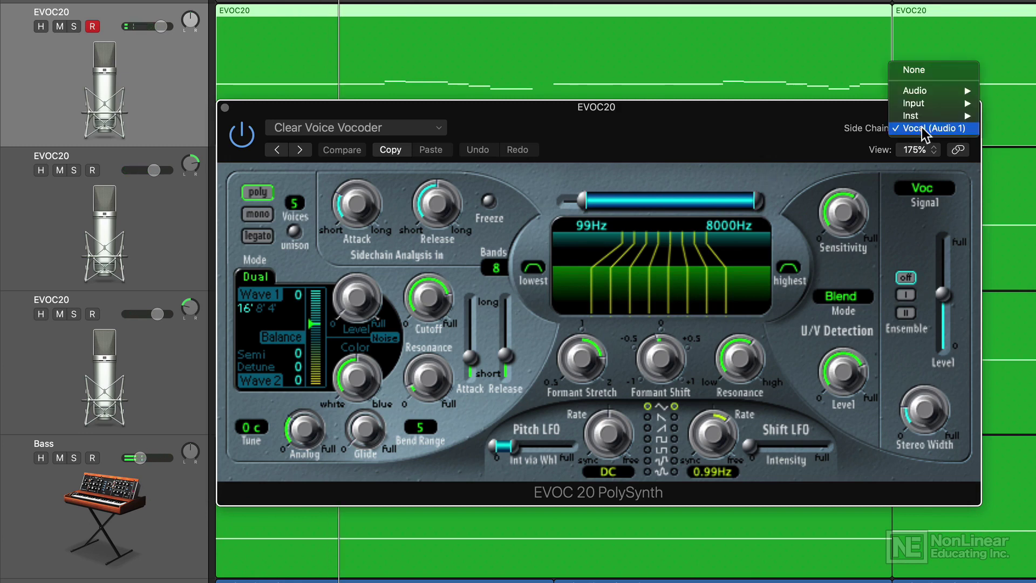
click(974, 128)
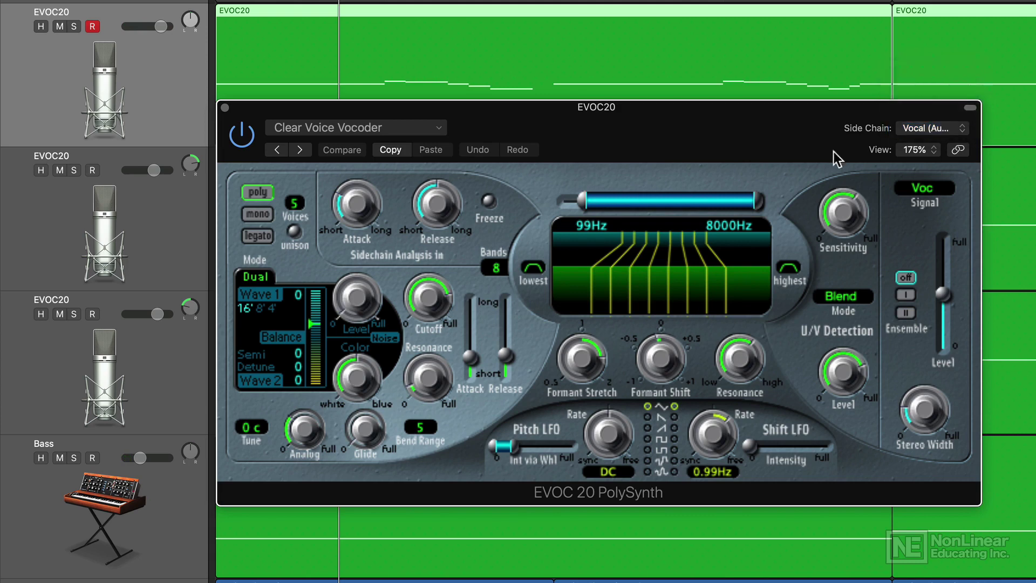